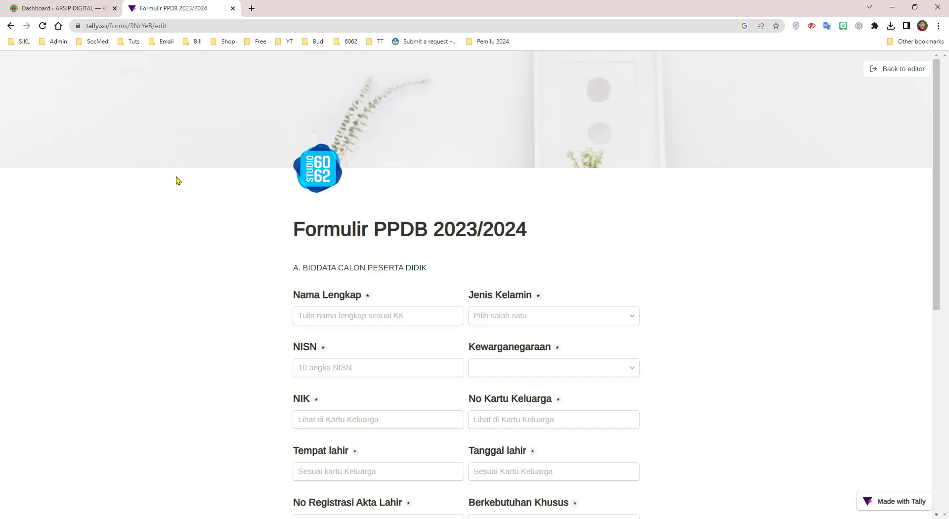
Step: Leave the preview of Formulir PPDB 2023/2024 and open the form's sharing options
{"action": "scroll", "coordinate": [324, 221], "scroll_direction": "down", "scroll_amount": 8}
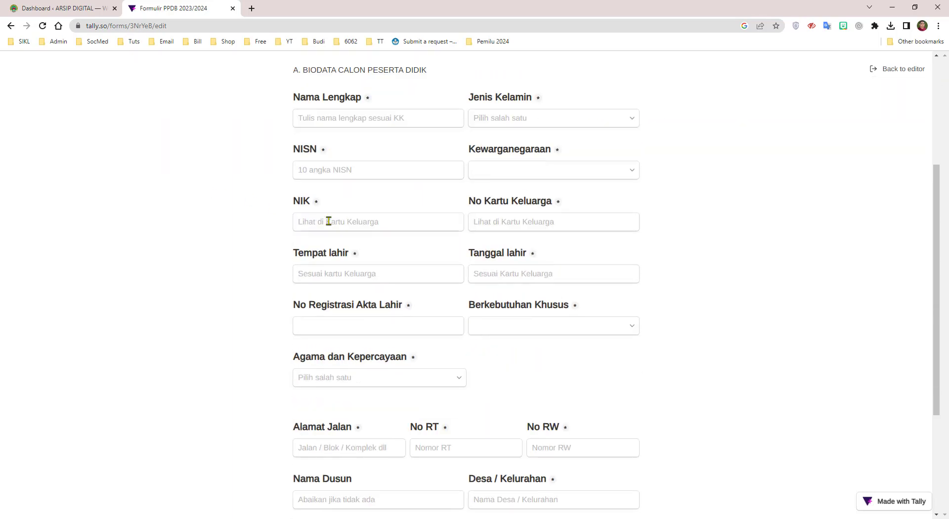
{"action": "scroll", "coordinate": [331, 225], "scroll_direction": "up", "scroll_amount": 6}
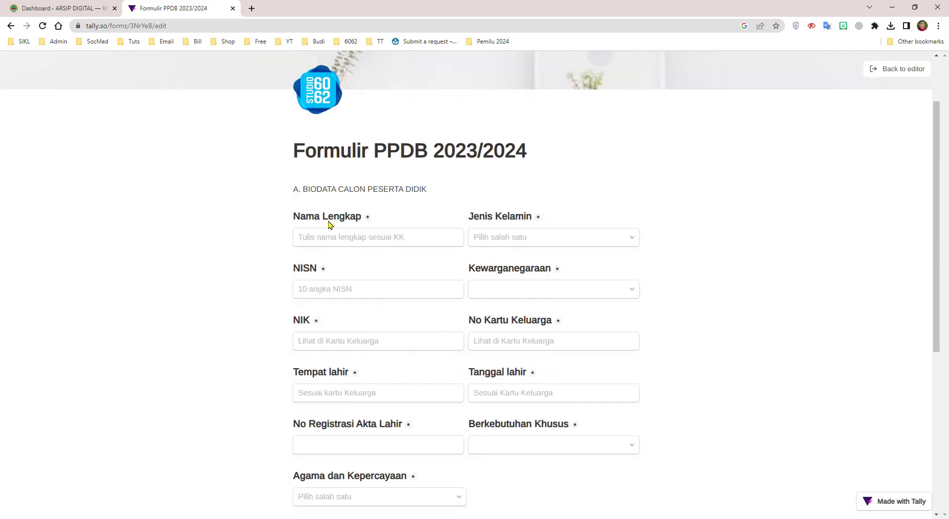
{"action": "scroll", "coordinate": [329, 222], "scroll_direction": "up", "scroll_amount": 2}
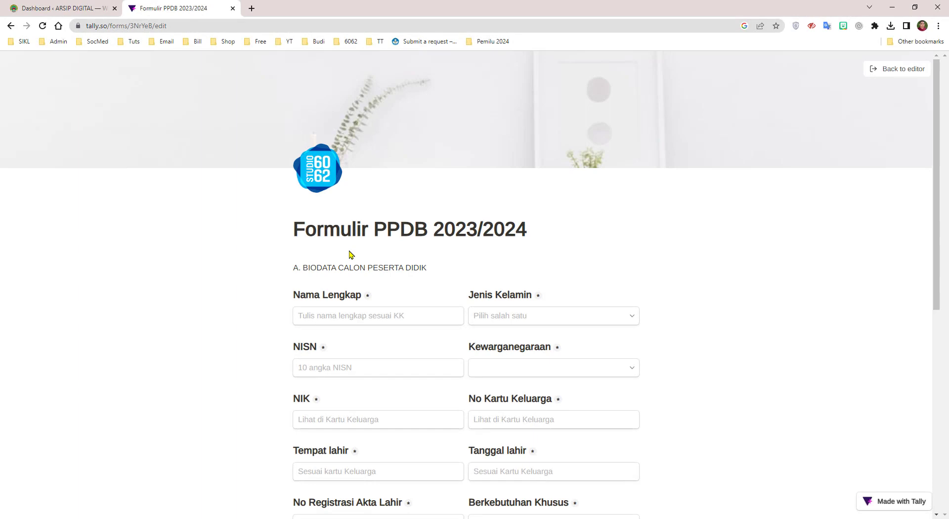
{"action": "scroll", "coordinate": [349, 255], "scroll_direction": "down", "scroll_amount": 9}
{"action": "scroll", "coordinate": [465, 212], "scroll_direction": "up", "scroll_amount": 4}
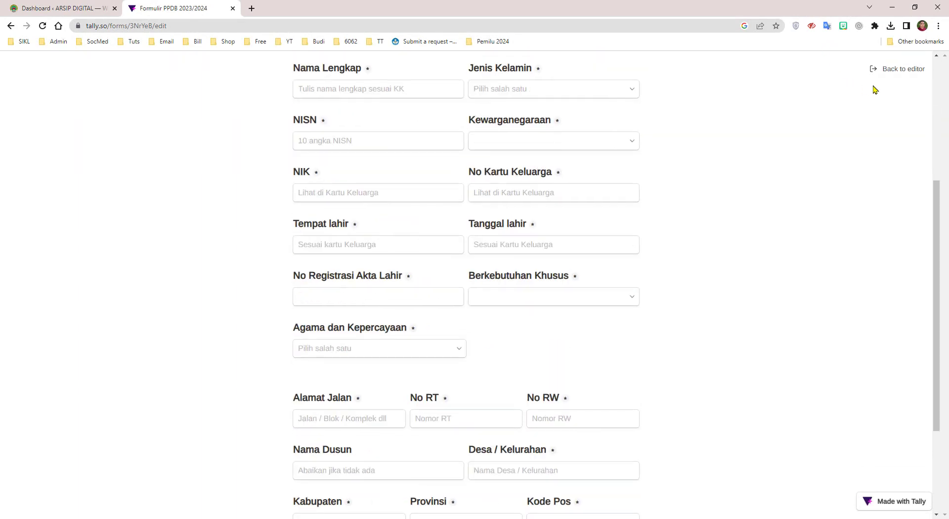
{"action": "left_click", "coordinate": [910, 69]}
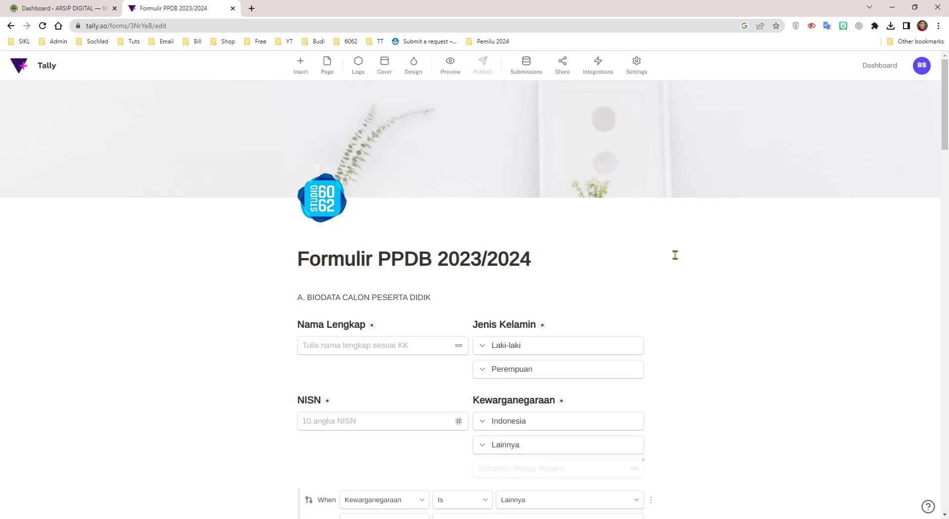
{"action": "mouse_move", "coordinate": [595, 119]}
{"action": "left_click", "coordinate": [563, 64]}
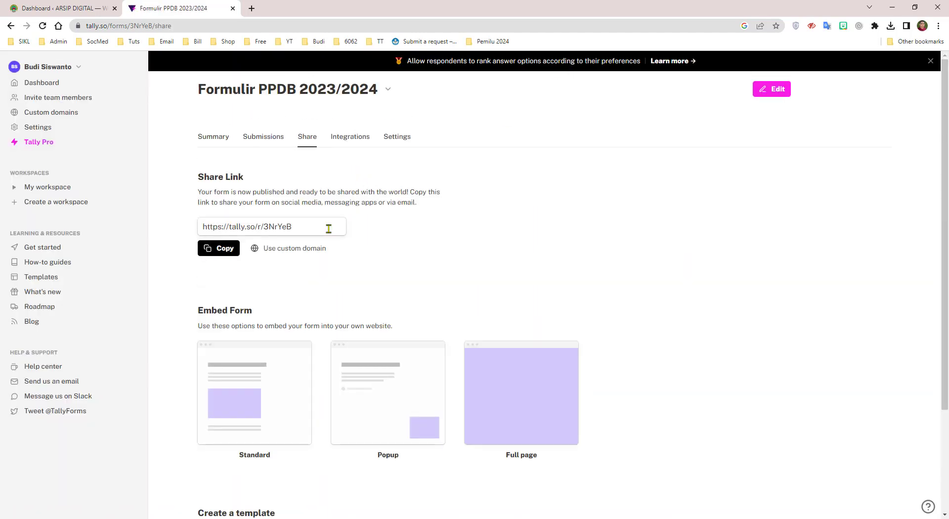
Step: Open the Standard embed setup for the form and look over its preview
{"action": "left_click_drag", "start_coordinate": [328, 229], "coordinate": [198, 230]}
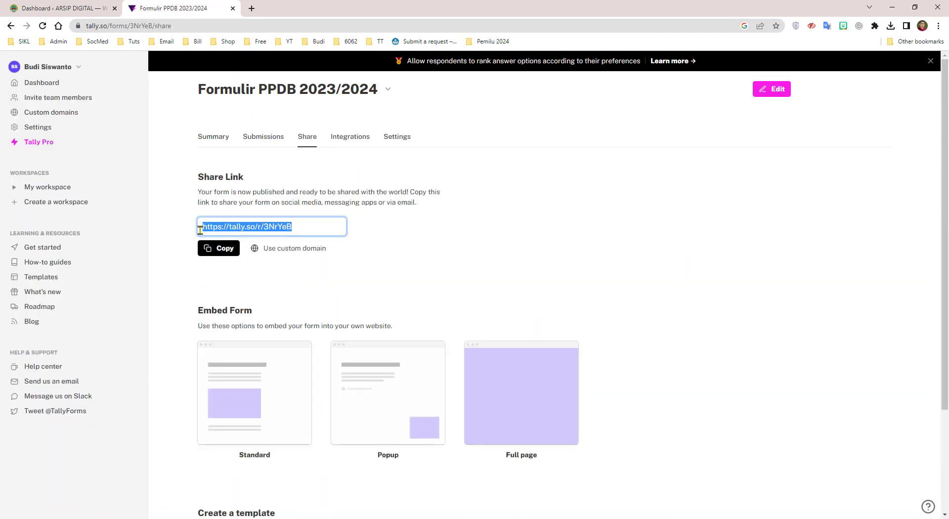
{"action": "left_click", "coordinate": [493, 295]}
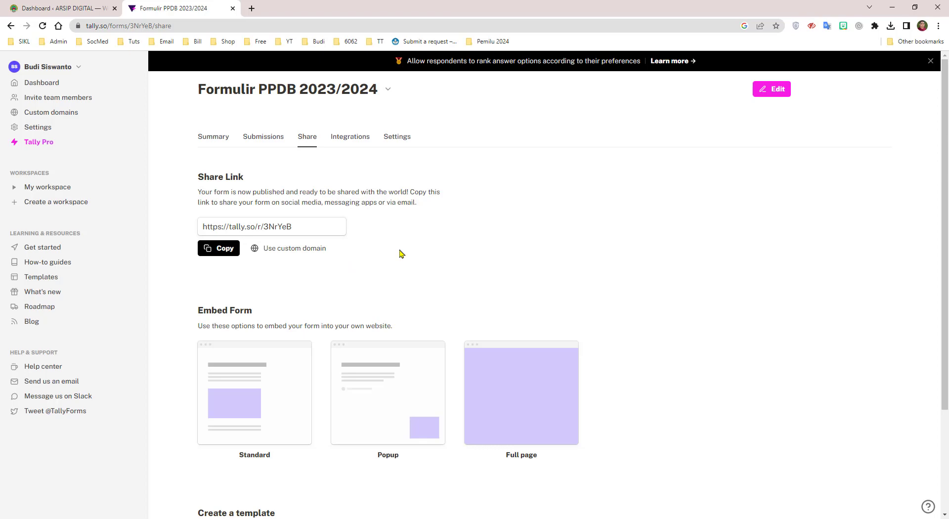
{"action": "scroll", "coordinate": [400, 254], "scroll_direction": "down", "scroll_amount": 3}
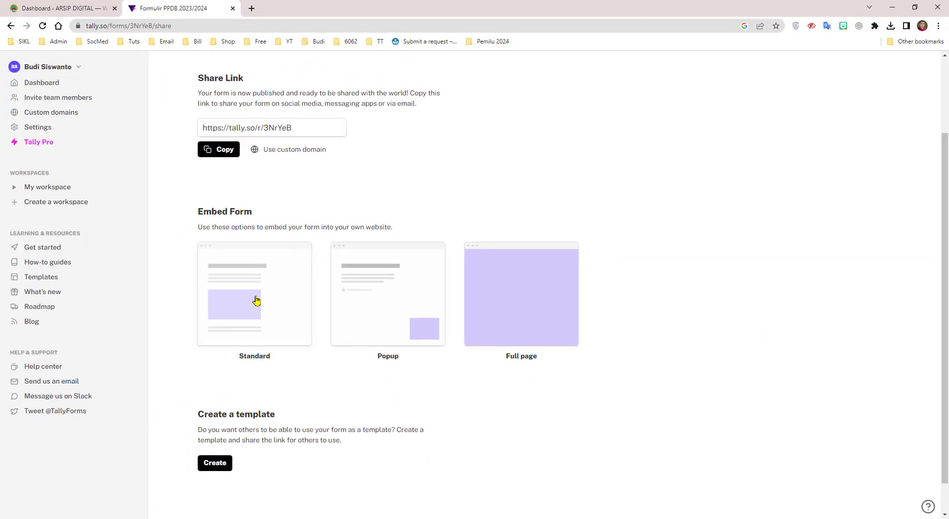
{"action": "left_click", "coordinate": [256, 301]}
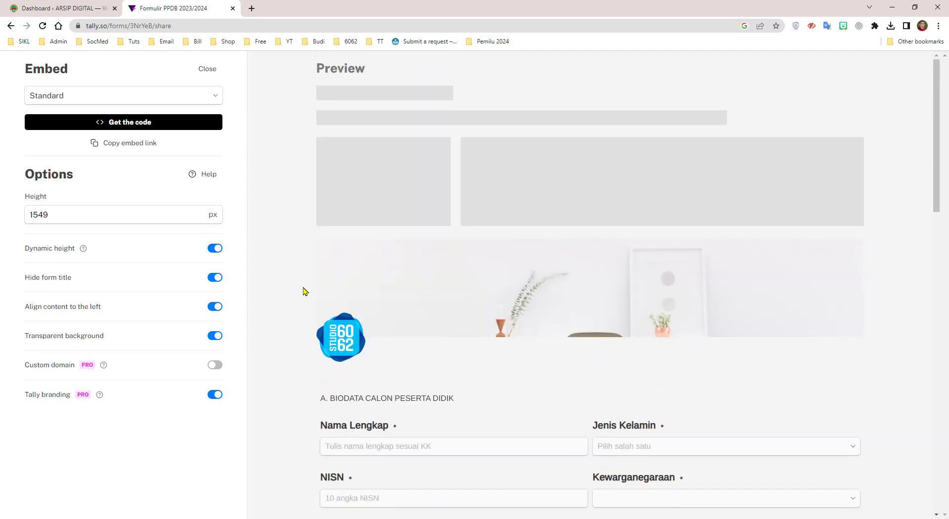
{"action": "scroll", "coordinate": [304, 289], "scroll_direction": "down", "scroll_amount": 7}
{"action": "scroll", "coordinate": [297, 277], "scroll_direction": "up", "scroll_amount": 7}
Step: Try the Popup embed type with its position set to Center
{"action": "left_click", "coordinate": [213, 96]}
{"action": "left_click", "coordinate": [131, 140]}
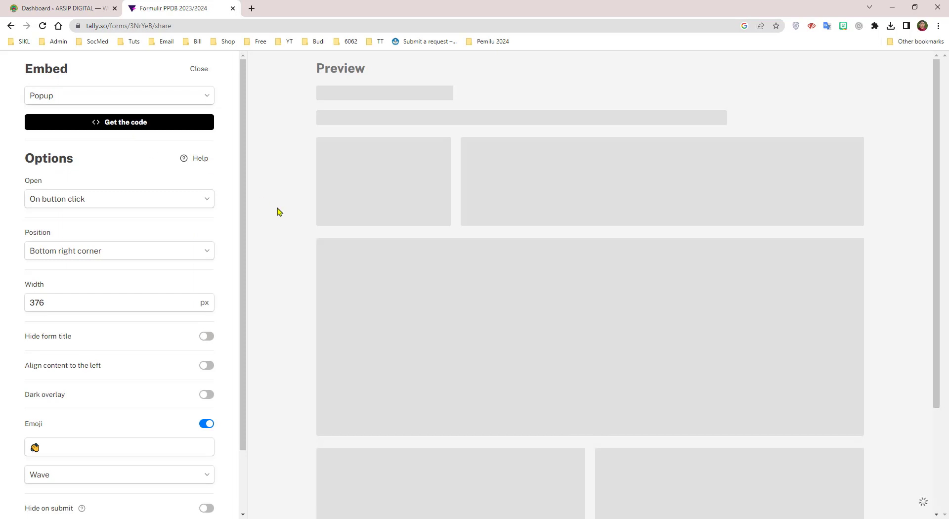
{"action": "scroll", "coordinate": [885, 302], "scroll_direction": "down", "scroll_amount": 3}
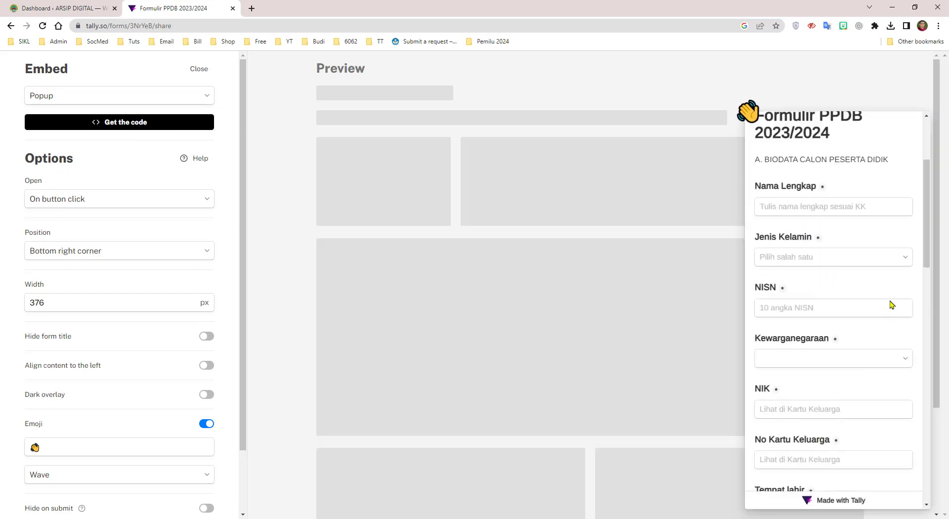
{"action": "scroll", "coordinate": [885, 297], "scroll_direction": "up", "scroll_amount": 3}
{"action": "left_click", "coordinate": [176, 251]}
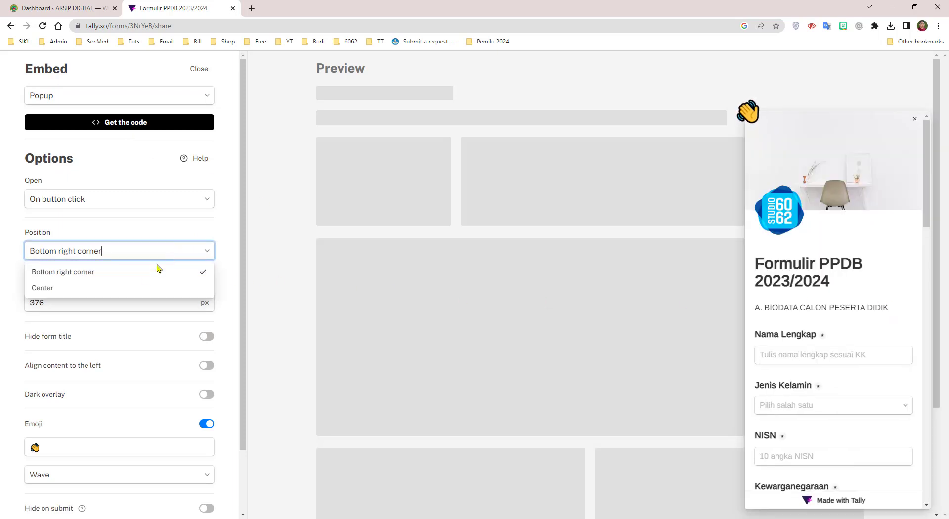
{"action": "left_click", "coordinate": [133, 290]}
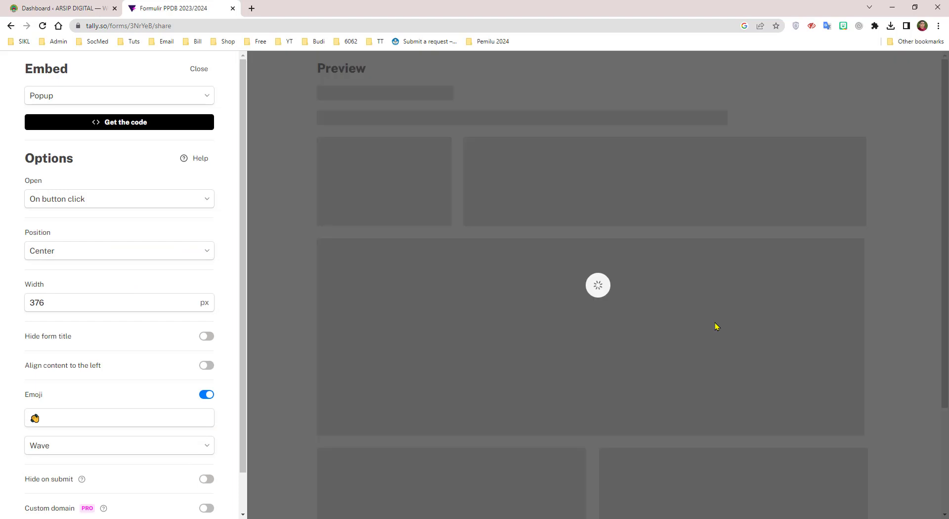
Step: Try the Full page embed type and return the embed to Standard
{"action": "left_click", "coordinate": [170, 98]}
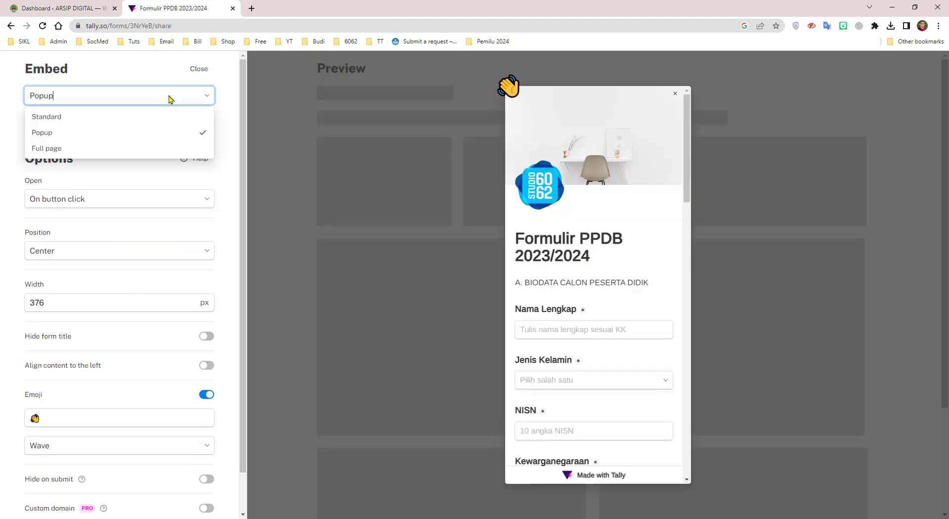
{"action": "left_click", "coordinate": [130, 151]}
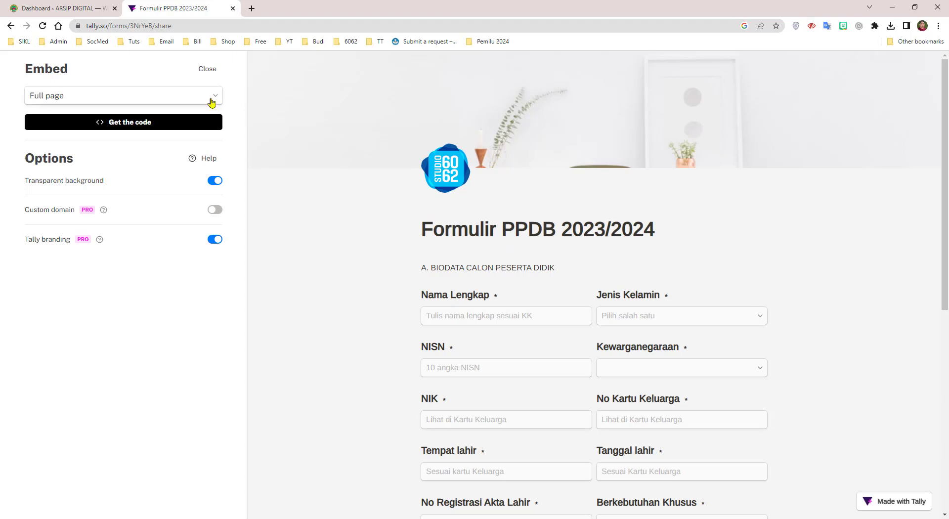
{"action": "left_click", "coordinate": [212, 102]}
{"action": "left_click", "coordinate": [144, 120]}
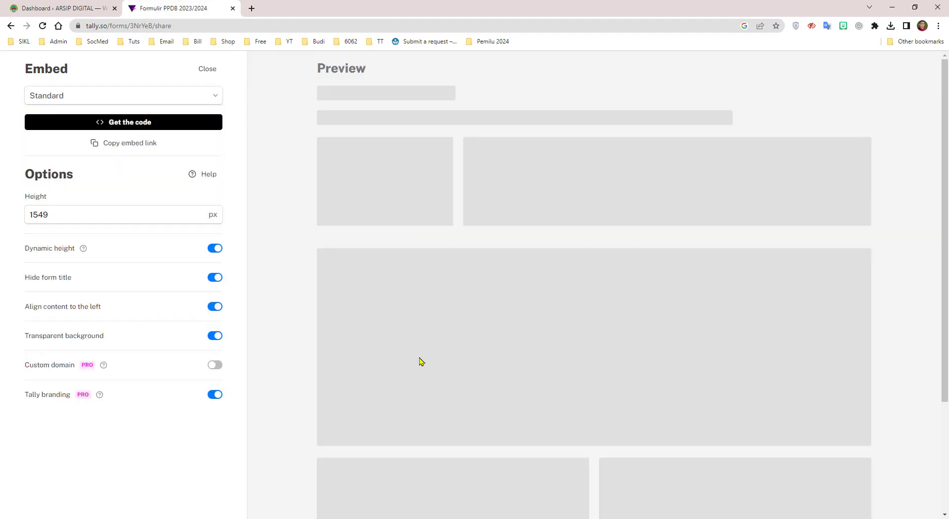
{"action": "scroll", "coordinate": [301, 364], "scroll_direction": "down", "scroll_amount": 4}
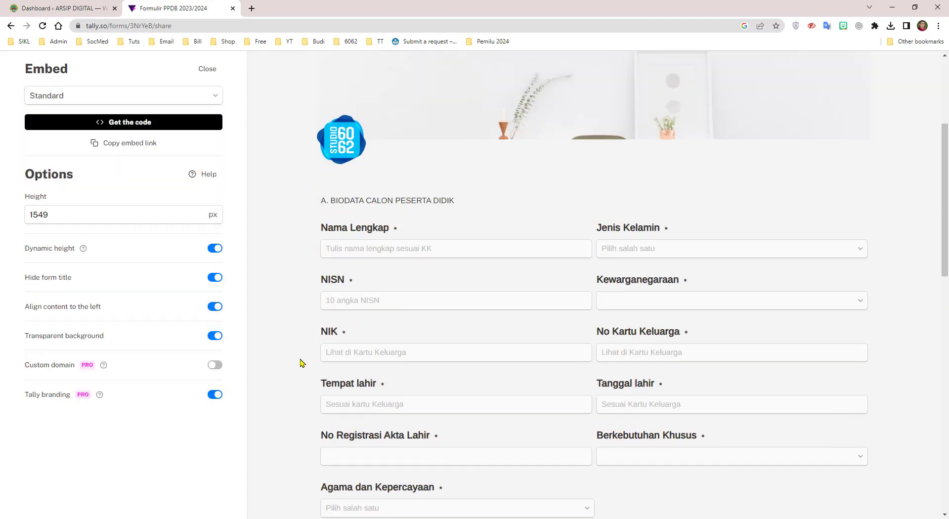
{"action": "scroll", "coordinate": [300, 364], "scroll_direction": "up", "scroll_amount": 4}
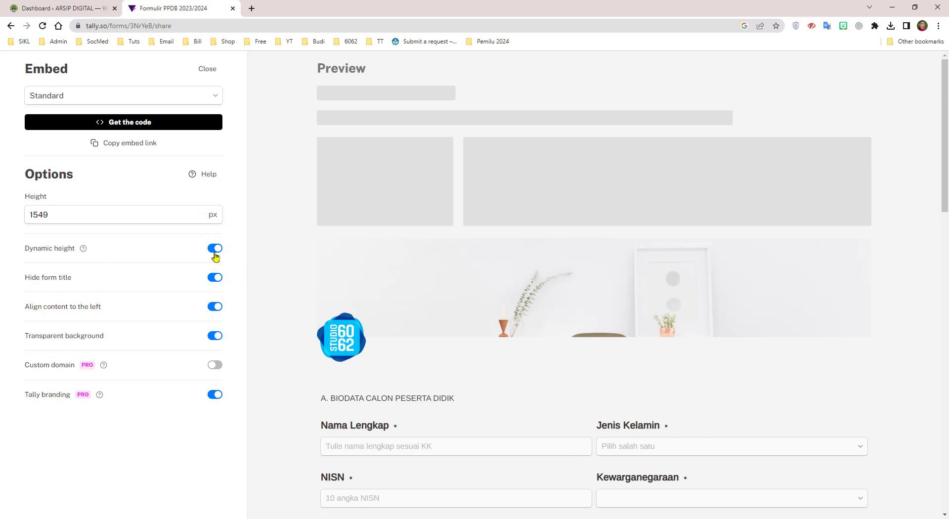
Step: Switch Dynamic height and Hide form title off and back on to compare their effect in the preview
{"action": "left_click", "coordinate": [215, 249]}
{"action": "left_click", "coordinate": [214, 249]}
{"action": "scroll", "coordinate": [350, 394], "scroll_direction": "down", "scroll_amount": 2}
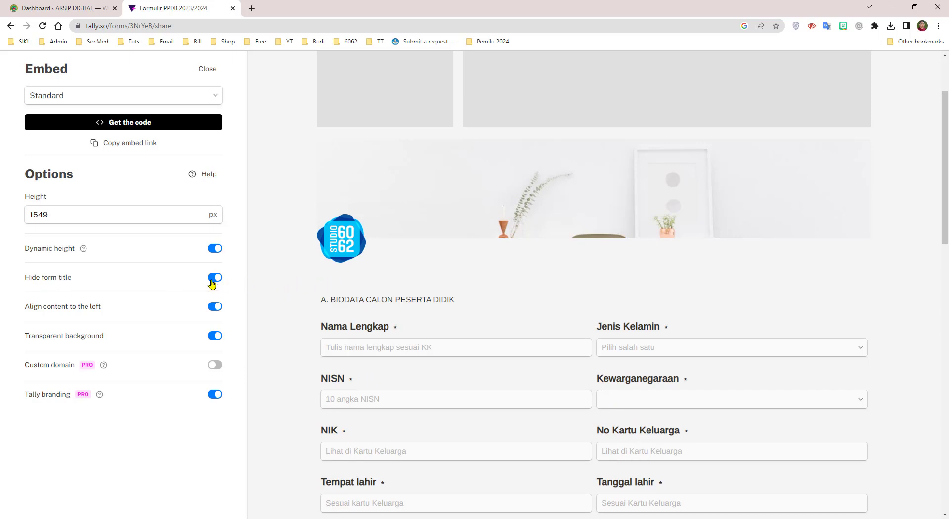
{"action": "left_click", "coordinate": [212, 278]}
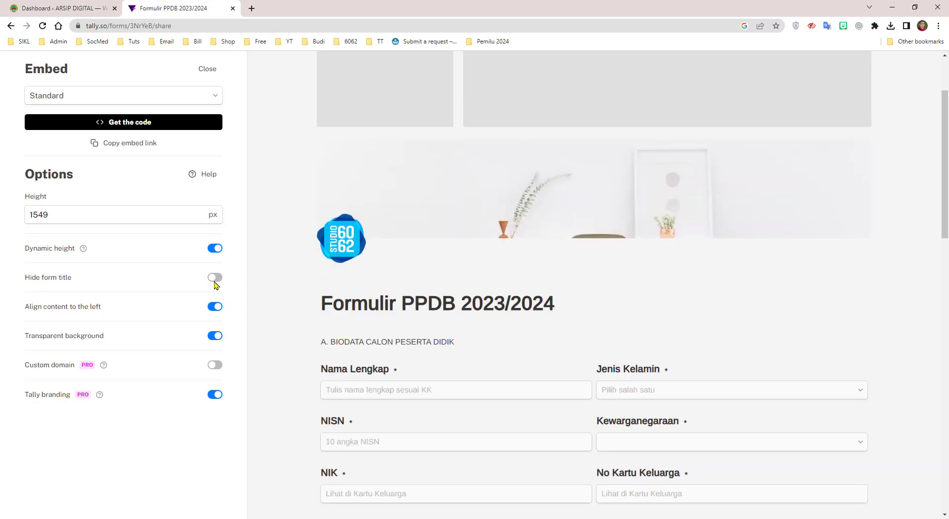
{"action": "left_click", "coordinate": [214, 280]}
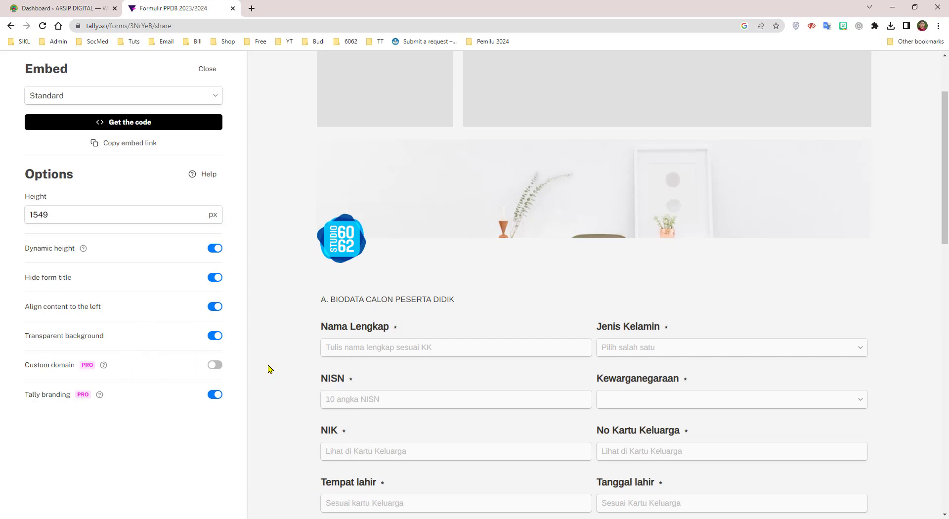
{"action": "scroll", "coordinate": [270, 369], "scroll_direction": "up", "scroll_amount": 2}
{"action": "scroll", "coordinate": [277, 322], "scroll_direction": "down", "scroll_amount": 3}
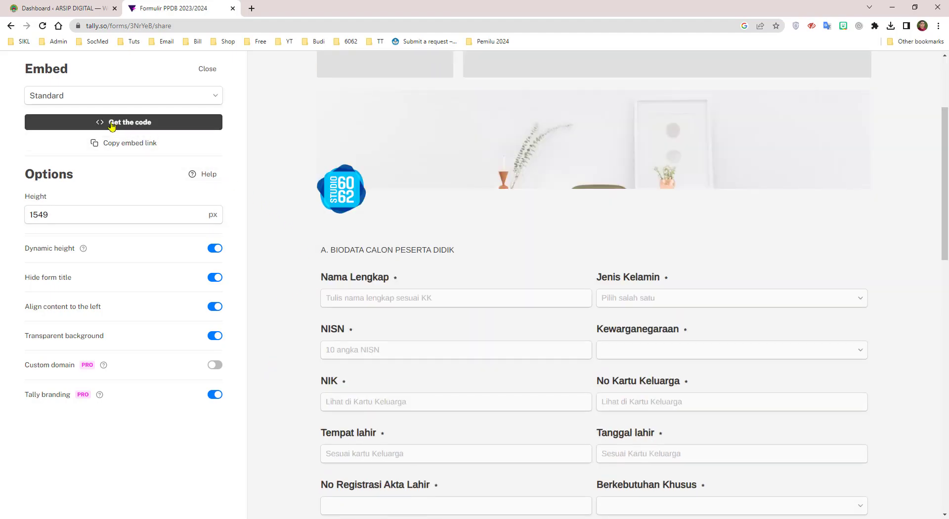
Step: Generate the Standard embed code and copy the complete HTML snippet, from the iframe tag to the closing script tag
{"action": "left_click", "coordinate": [147, 126]}
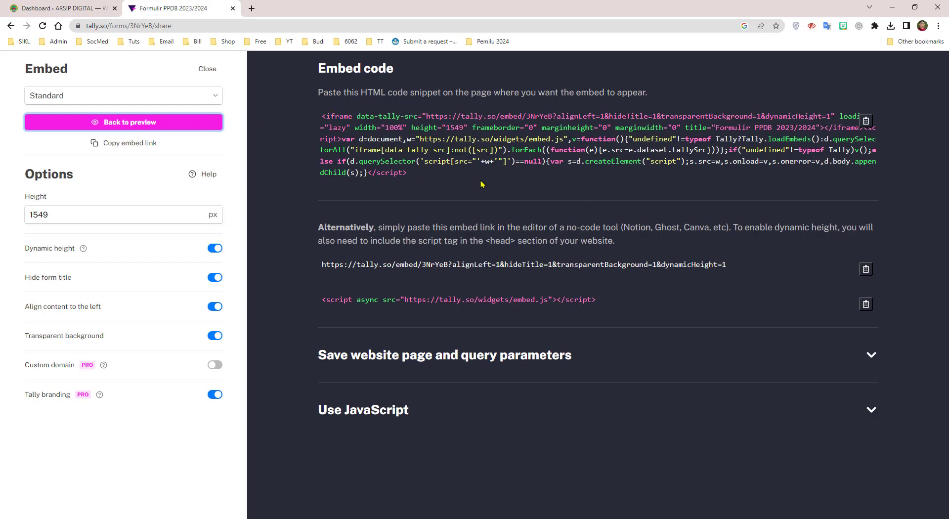
{"action": "left_click_drag", "start_coordinate": [322, 116], "coordinate": [409, 177]}
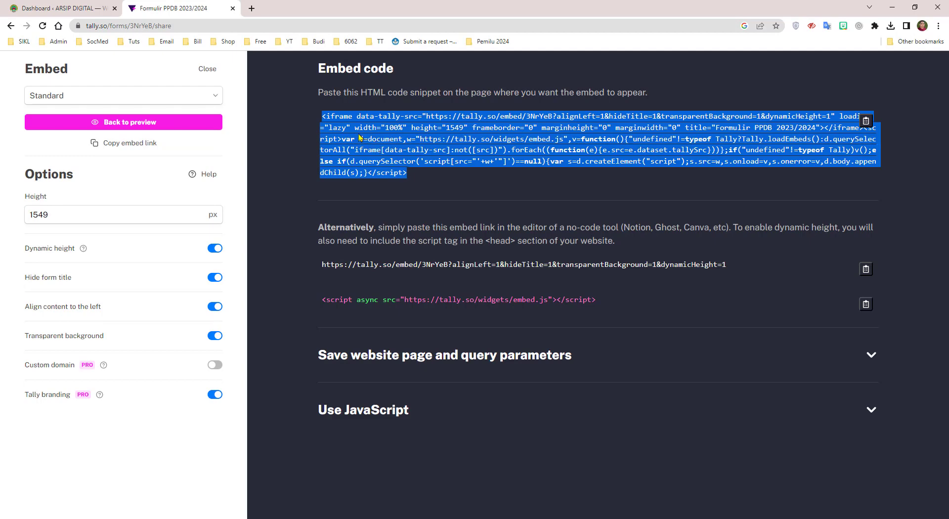
{"action": "left_click", "coordinate": [461, 185]}
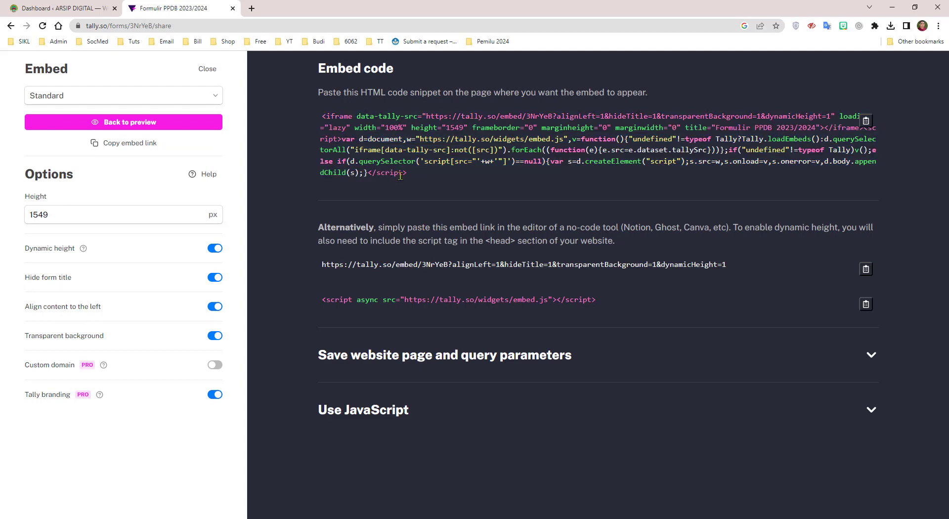
{"action": "left_click_drag", "start_coordinate": [418, 180], "coordinate": [322, 117]}
{"action": "right_click", "coordinate": [357, 131]}
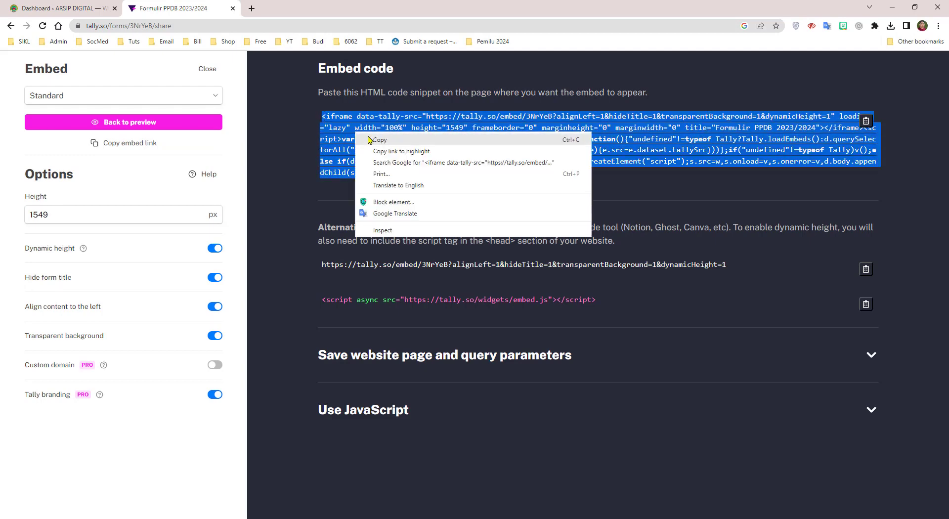
{"action": "left_click", "coordinate": [369, 137]}
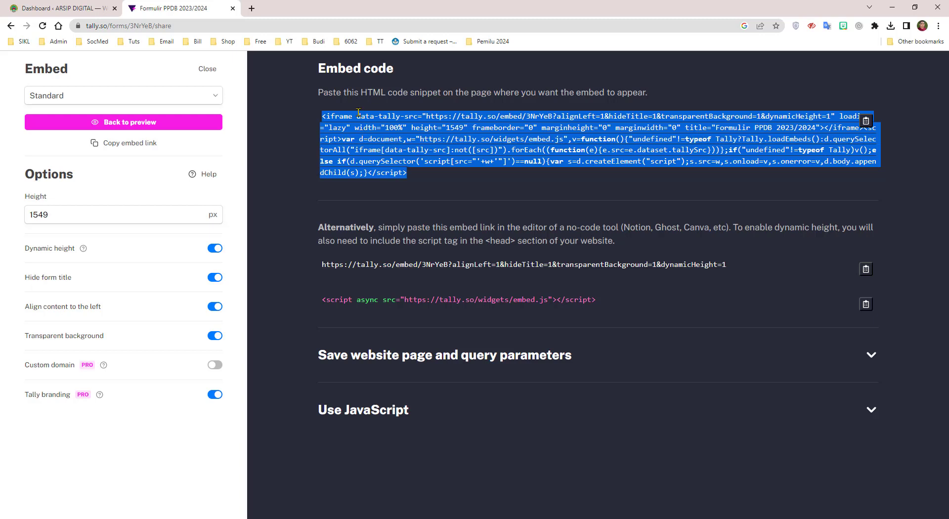
Step: Switch to the WordPress dashboard and create a new page titled "PPSB 2023/2024"
{"action": "left_click", "coordinate": [56, 10]}
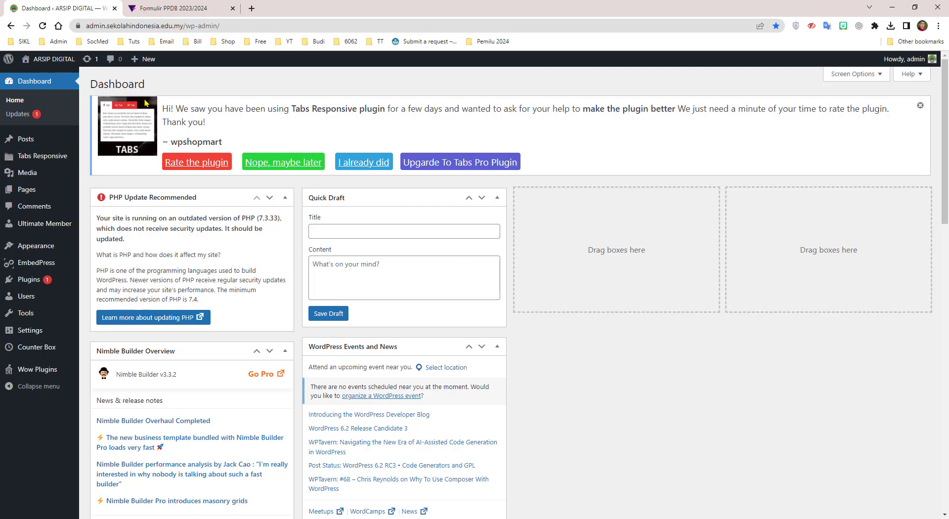
{"action": "mouse_move", "coordinate": [30, 140]}
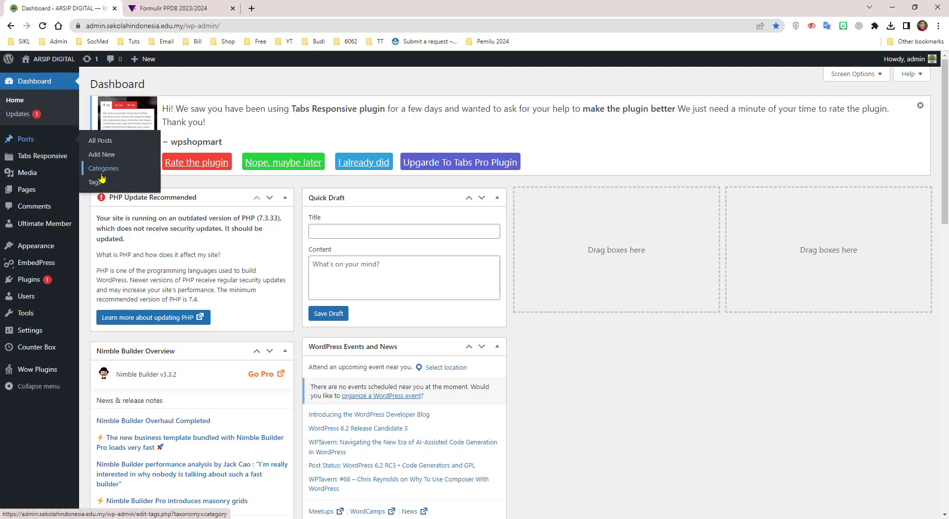
{"action": "mouse_move", "coordinate": [33, 189]}
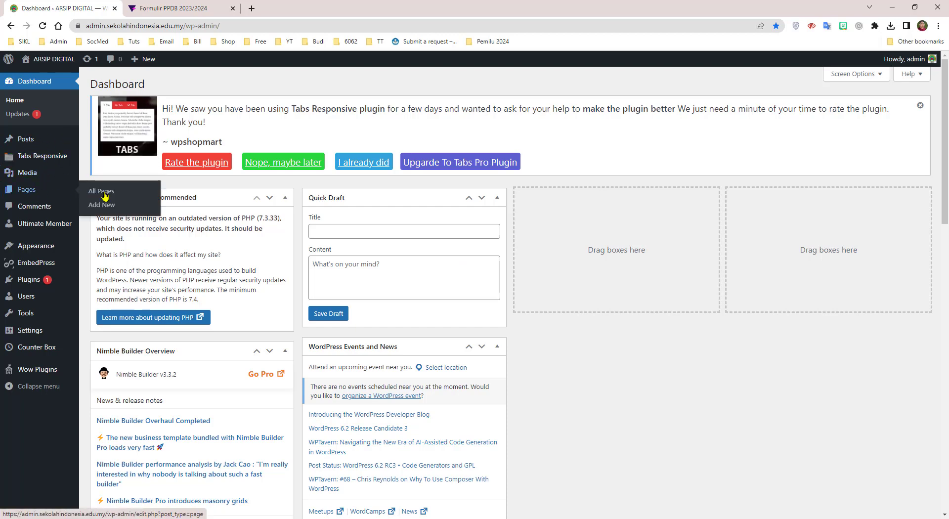
{"action": "mouse_move", "coordinate": [143, 60]}
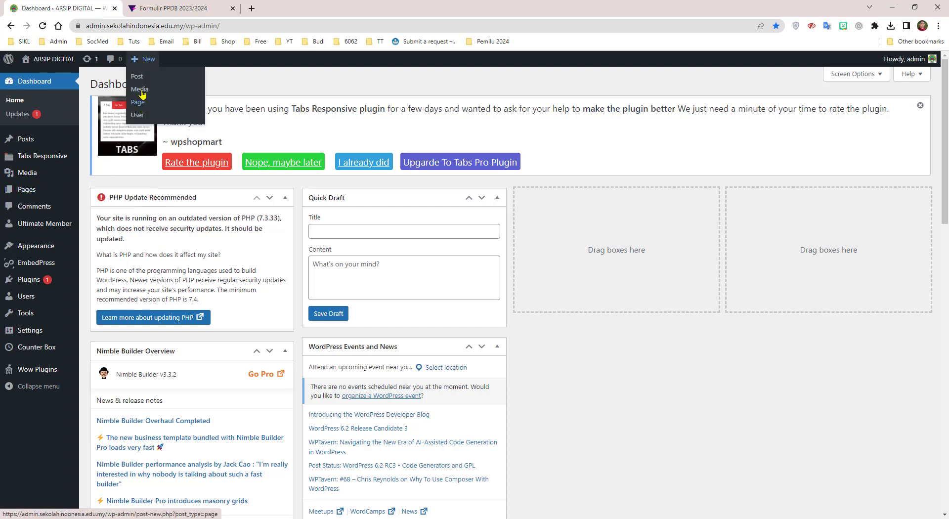
{"action": "left_click", "coordinate": [143, 106]}
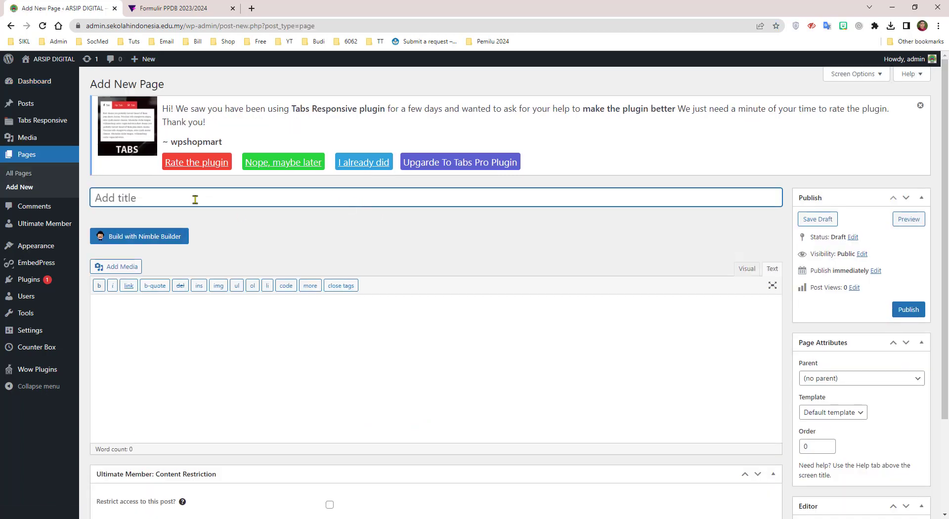
{"action": "type", "text": "PPSB 2023/2024"}
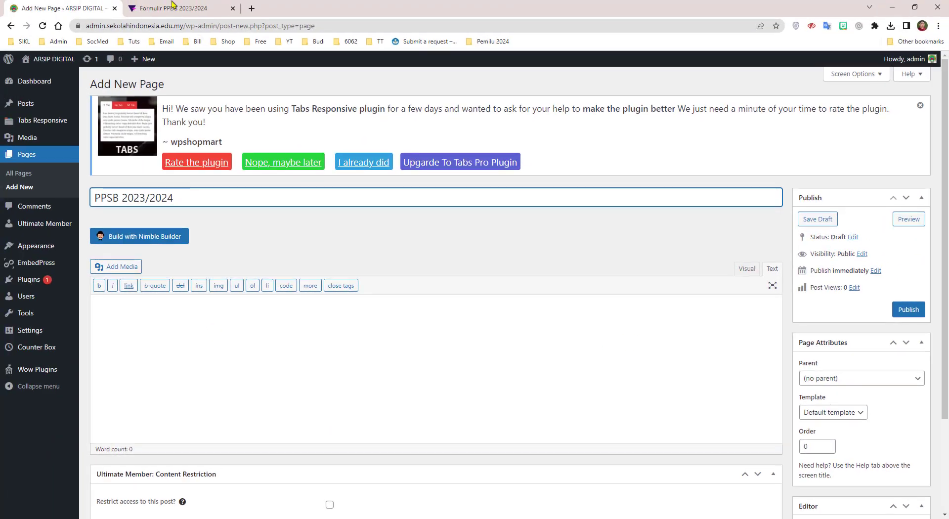
Step: Copy the selected embed code from Tally again and paste it as HTML into the content of the new WordPress page
{"action": "left_click", "coordinate": [168, 8]}
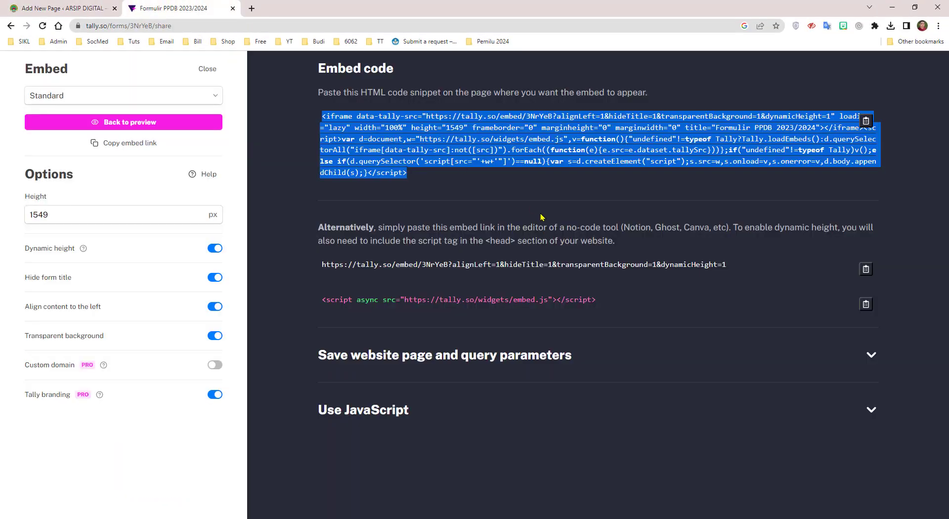
{"action": "right_click", "coordinate": [414, 140]}
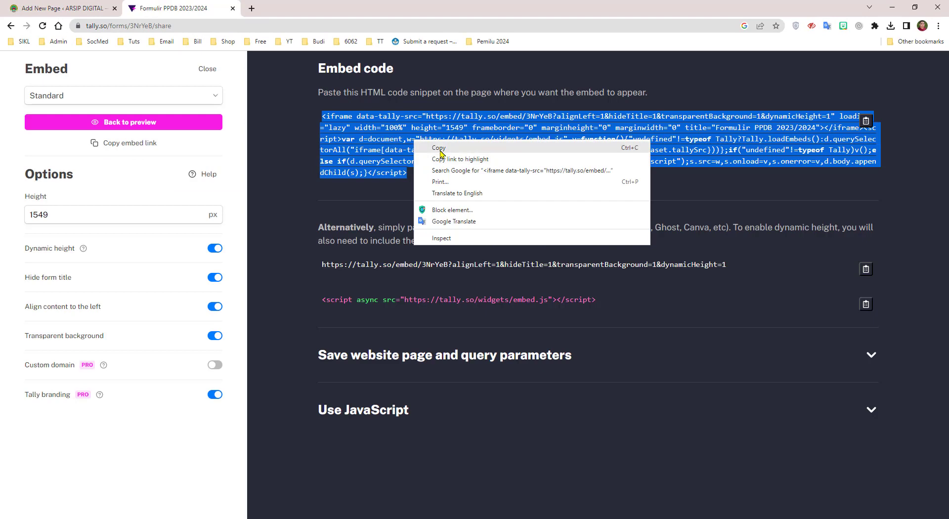
{"action": "left_click", "coordinate": [439, 149]}
{"action": "left_click", "coordinate": [83, 6]}
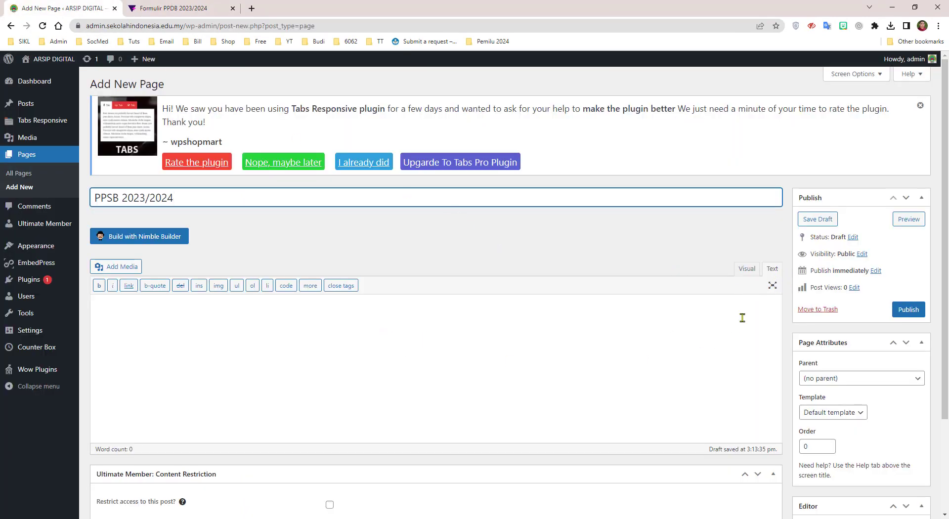
{"action": "left_click", "coordinate": [747, 269]}
{"action": "left_click", "coordinate": [772, 270]}
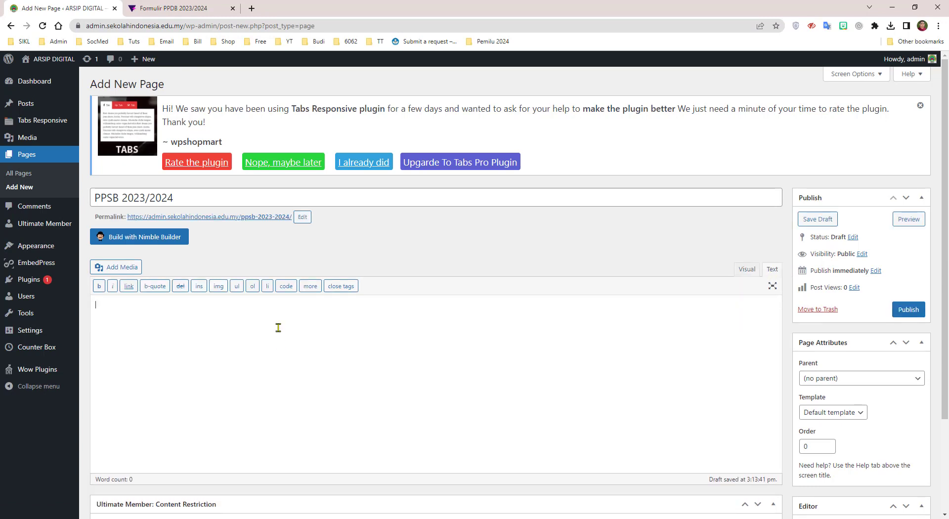
{"action": "key", "text": "ctrl+v"}
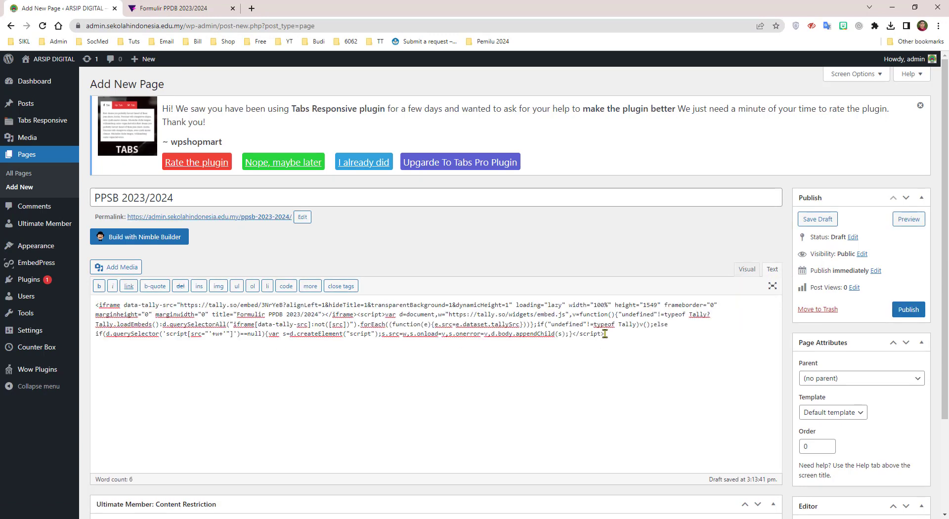
Step: Apply the Full-width Page template to the page and open its preview
{"action": "scroll", "coordinate": [786, 283], "scroll_direction": "down", "scroll_amount": 3}
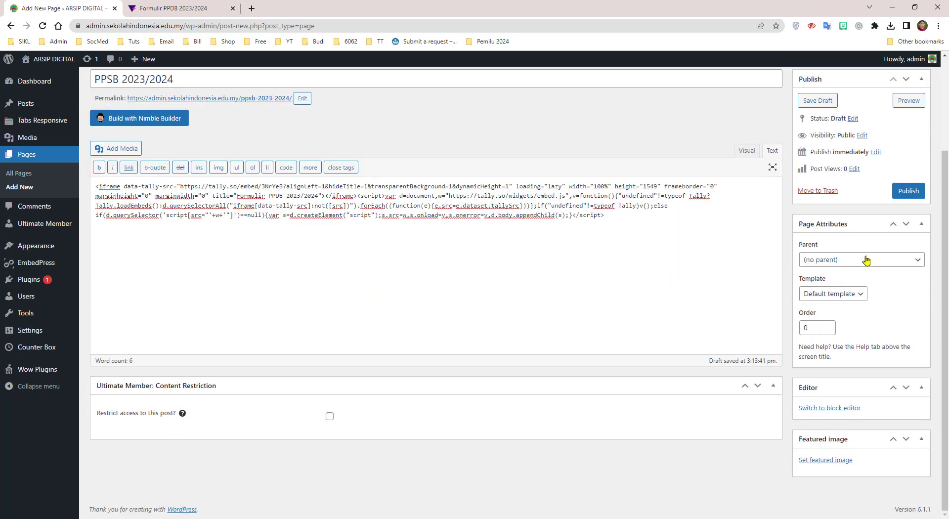
{"action": "left_click", "coordinate": [860, 297]}
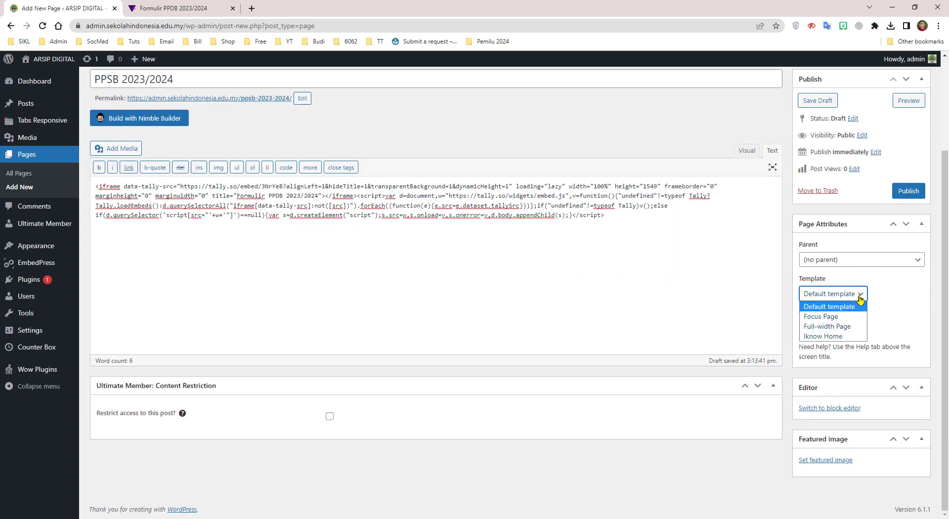
{"action": "left_click", "coordinate": [830, 327]}
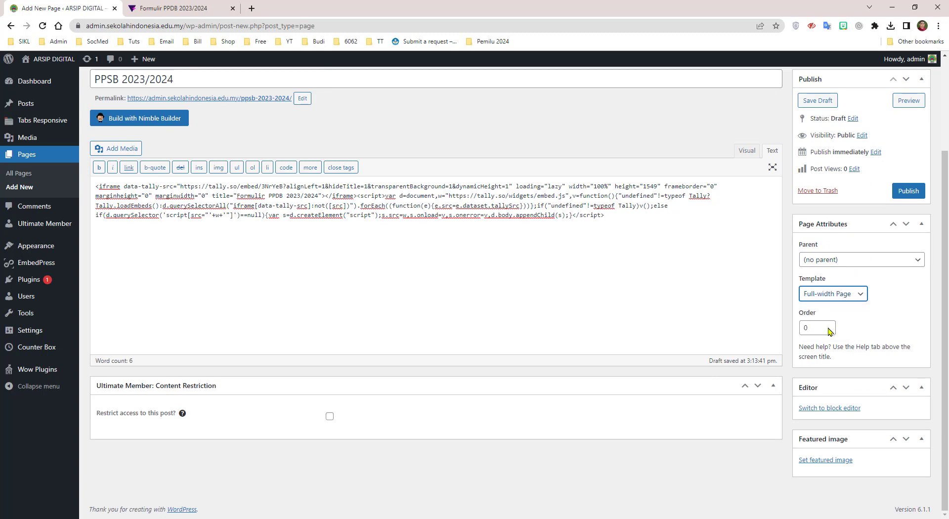
{"action": "scroll", "coordinate": [895, 334], "scroll_direction": "up", "scroll_amount": 2}
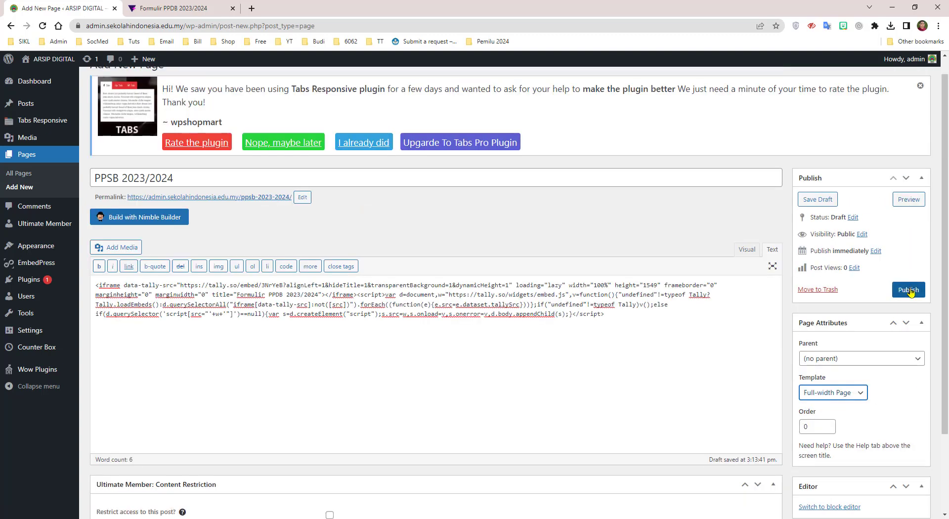
{"action": "left_click", "coordinate": [909, 199]}
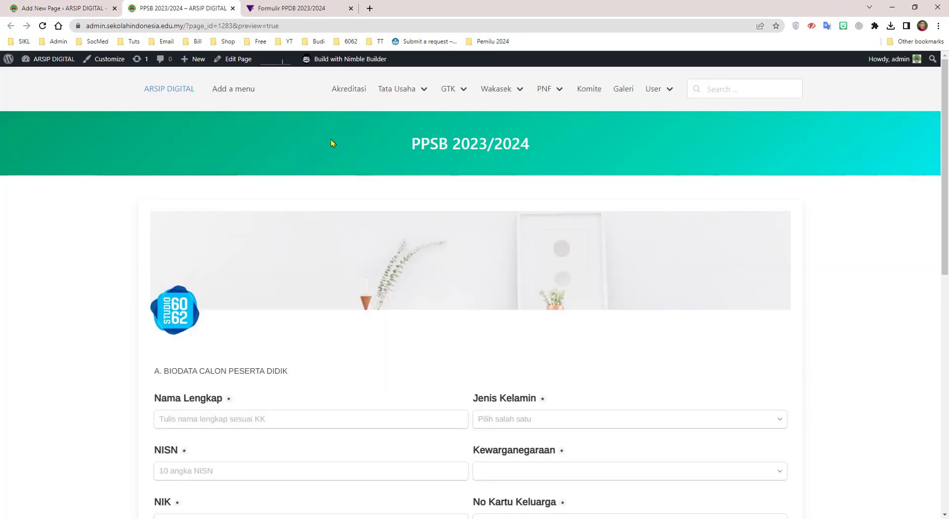
Step: Correct the page title in the WordPress editor to "PPDB 2023/2024" and preview the page again
{"action": "left_click", "coordinate": [40, 7]}
{"action": "left_click", "coordinate": [112, 177]}
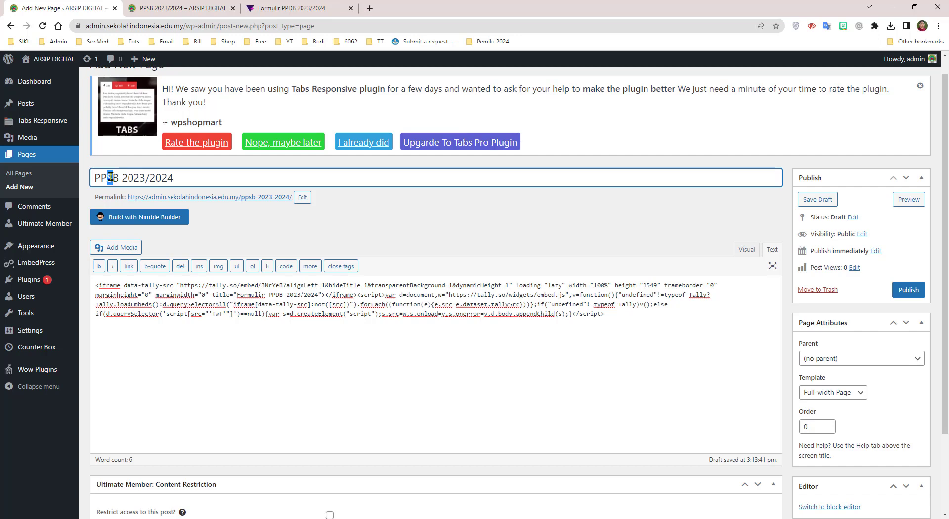
{"action": "key", "text": "BackSpace"}
{"action": "type", "text": "D"}
{"action": "left_click", "coordinate": [910, 199]}
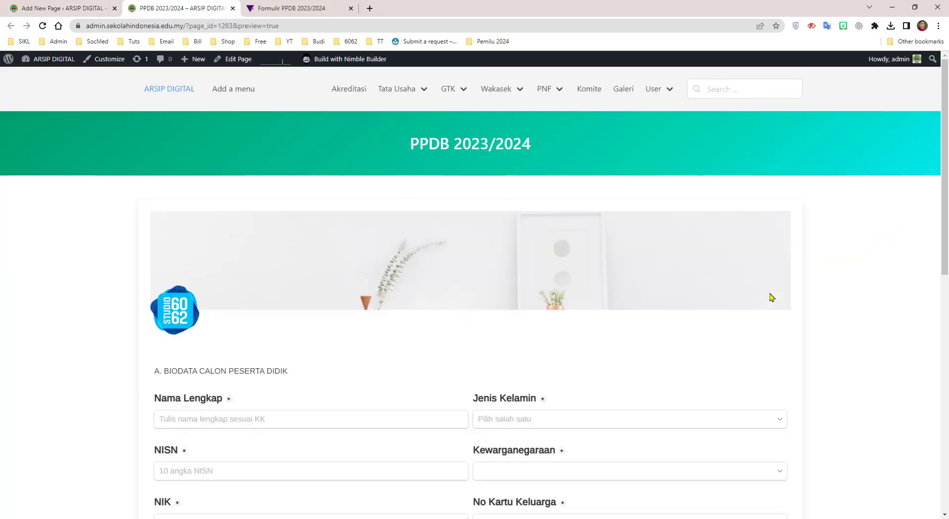
Step: Examine the embedded form in the page preview, from the header image to the Next button
{"action": "scroll", "coordinate": [832, 316], "scroll_direction": "down", "scroll_amount": 2}
{"action": "scroll", "coordinate": [832, 316], "scroll_direction": "down", "scroll_amount": 2}
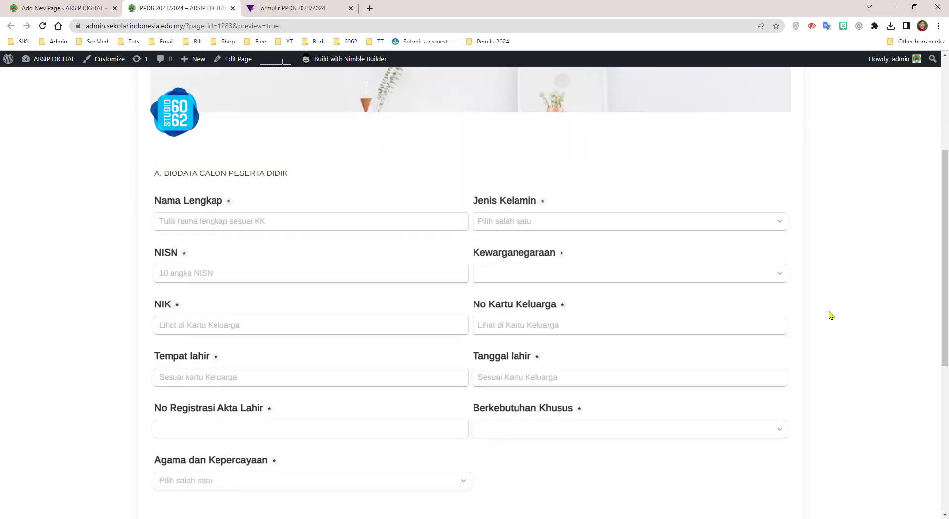
{"action": "scroll", "coordinate": [832, 315], "scroll_direction": "down", "scroll_amount": 5}
{"action": "scroll", "coordinate": [832, 316], "scroll_direction": "up", "scroll_amount": 7}
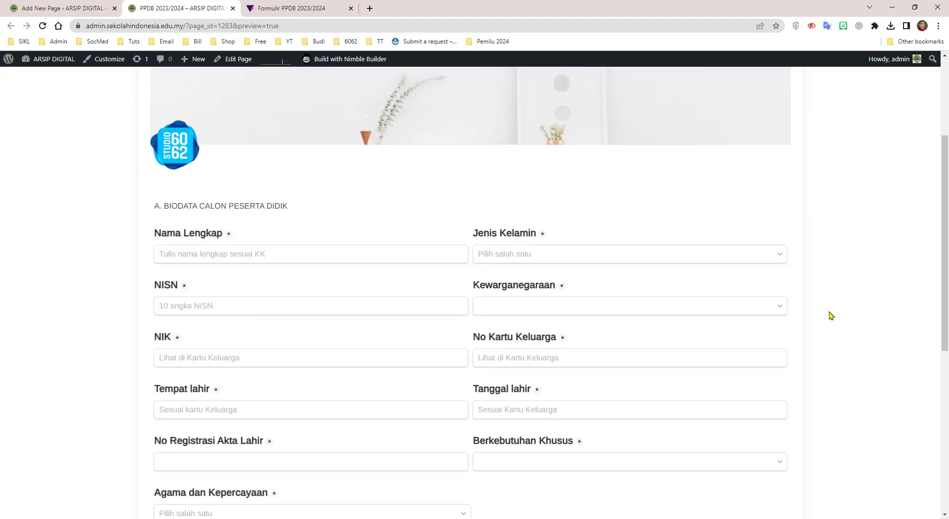
{"action": "scroll", "coordinate": [831, 315], "scroll_direction": "up", "scroll_amount": 1}
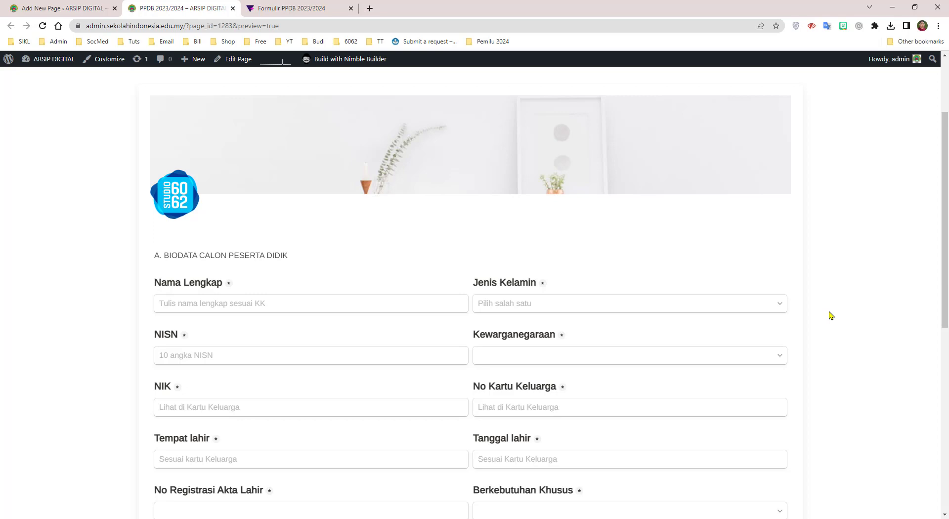
{"action": "scroll", "coordinate": [832, 316], "scroll_direction": "down", "scroll_amount": 2}
{"action": "scroll", "coordinate": [831, 315], "scroll_direction": "up", "scroll_amount": 1}
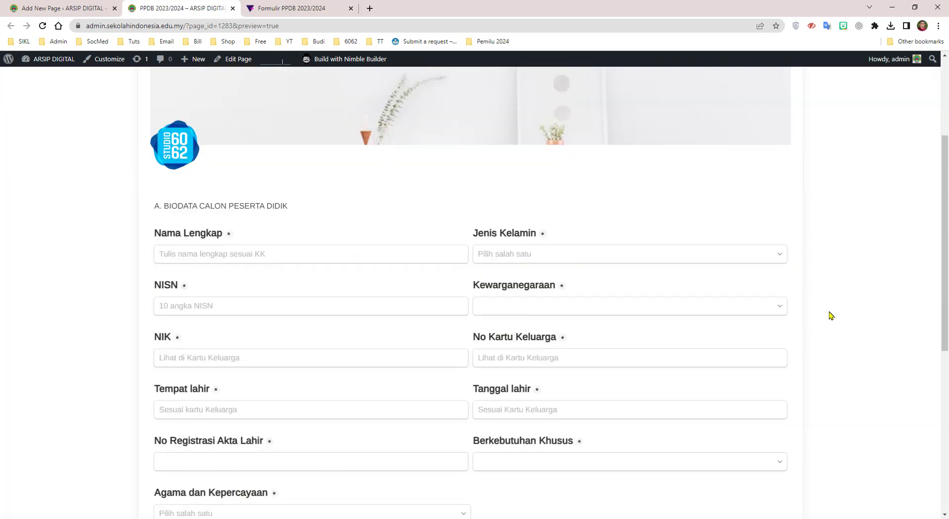
{"action": "scroll", "coordinate": [832, 315], "scroll_direction": "down", "scroll_amount": 7}
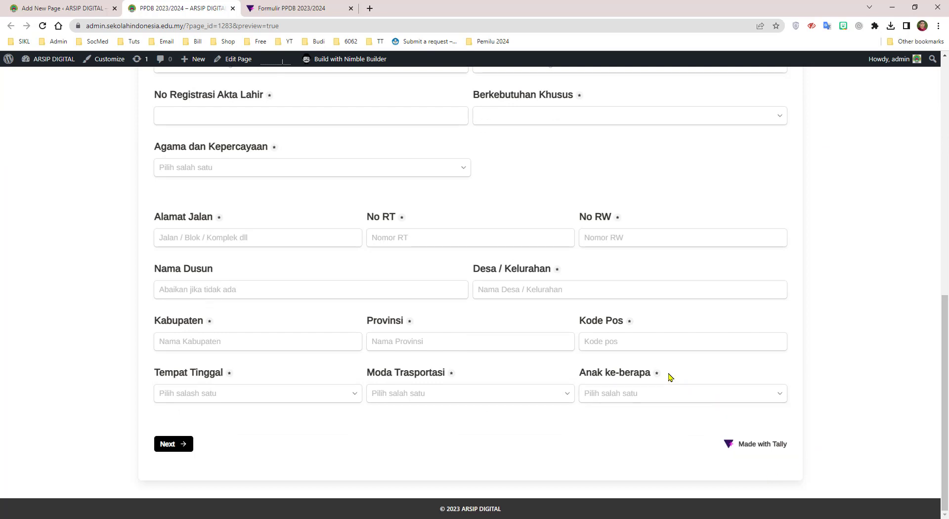
{"action": "scroll", "coordinate": [670, 377], "scroll_direction": "up", "scroll_amount": 8}
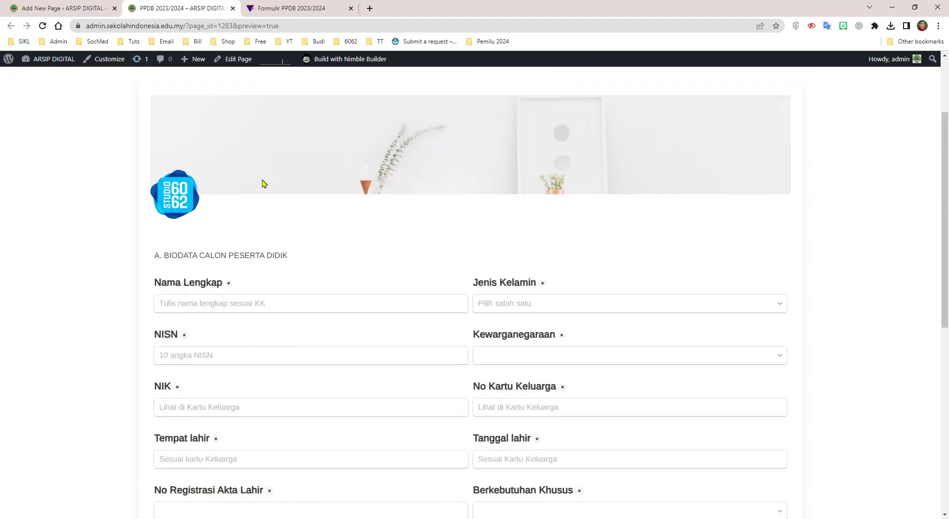
Step: Switch to Tally and leave the embed settings to view the form's share link, ending back at the WordPress page preview
{"action": "left_click", "coordinate": [272, 8]}
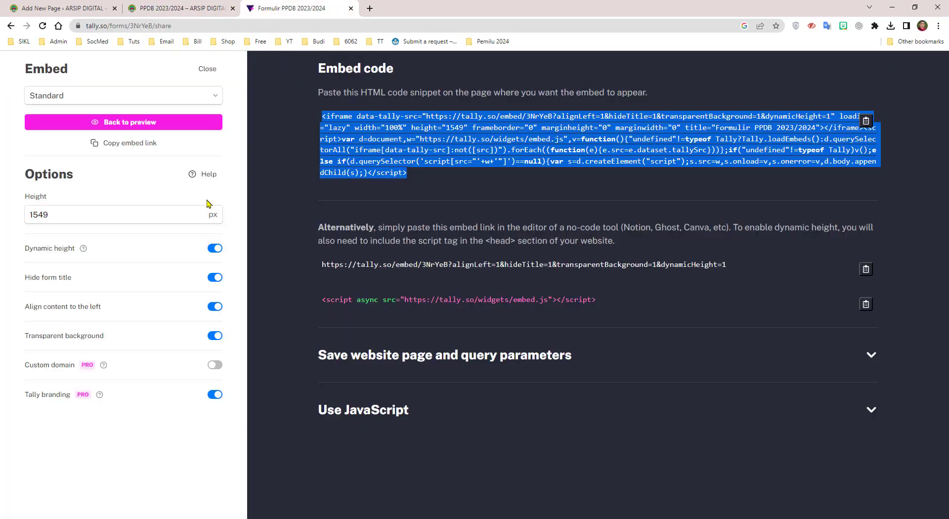
{"action": "left_click", "coordinate": [207, 69]}
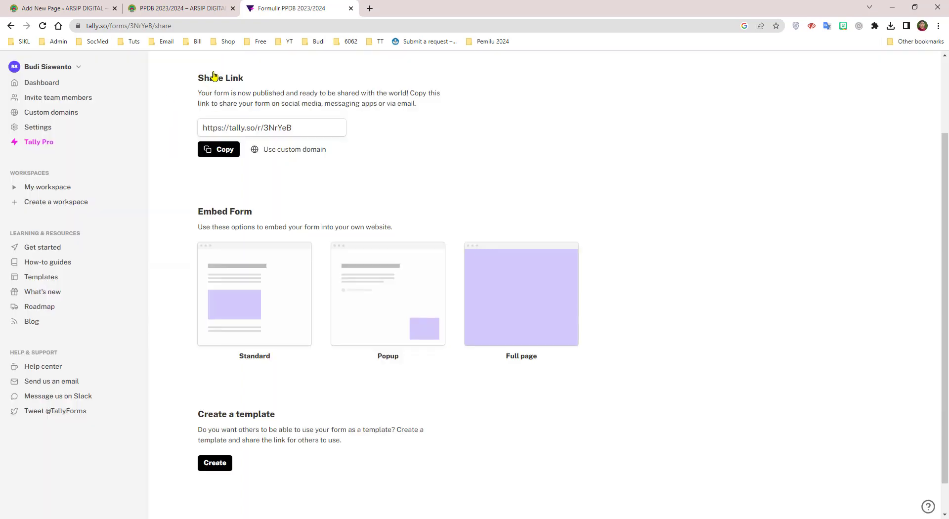
{"action": "left_click", "coordinate": [273, 127]}
{"action": "left_click", "coordinate": [204, 8]}
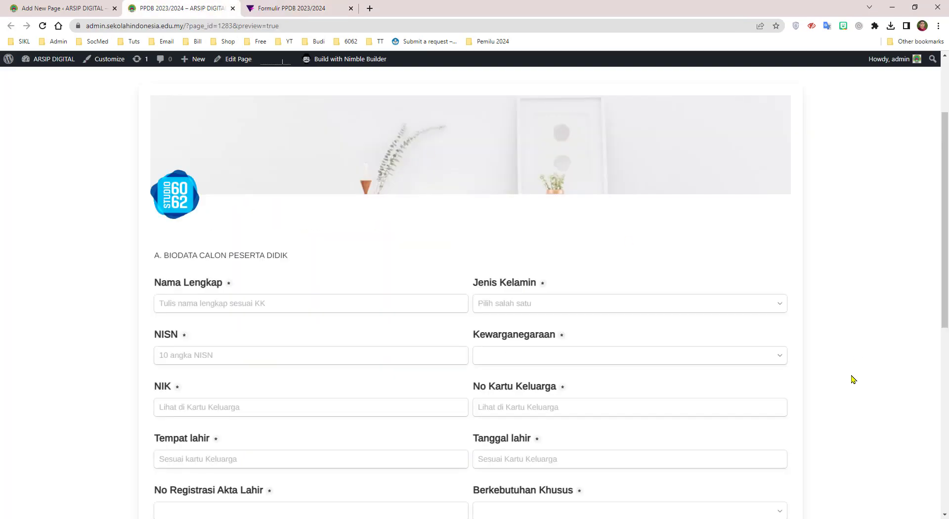
Step: Review the whole PPDB 2023/2024 preview page again, checking the page title, the biodata and address fields, and the footer
{"action": "scroll", "coordinate": [854, 380], "scroll_direction": "up", "scroll_amount": 1}
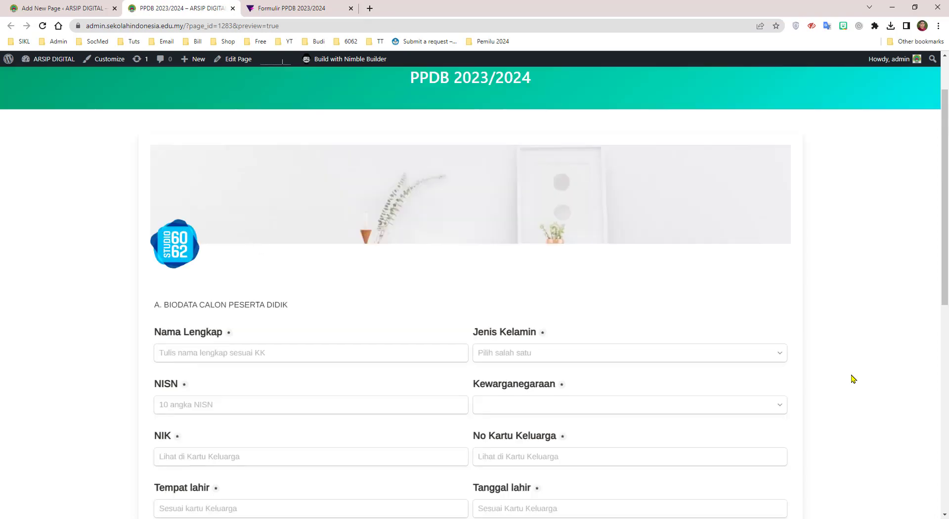
{"action": "scroll", "coordinate": [854, 380], "scroll_direction": "down", "scroll_amount": 3}
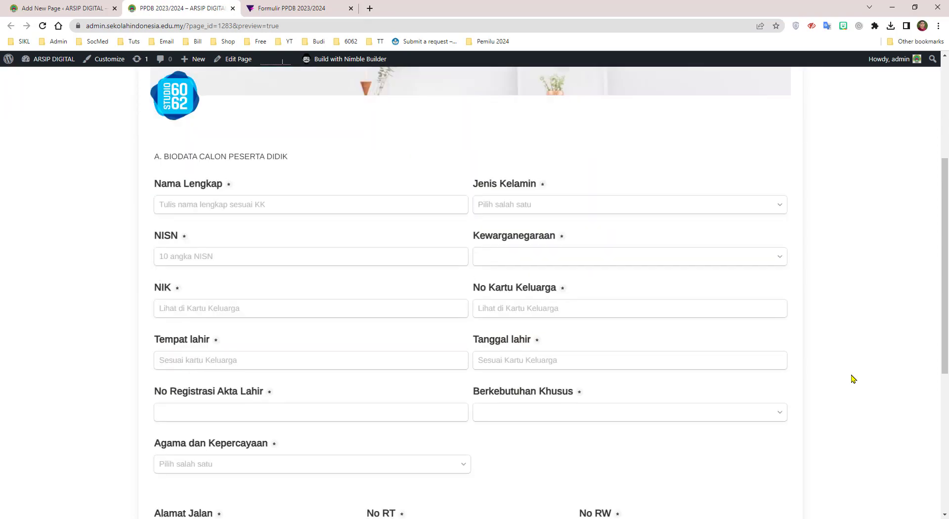
{"action": "scroll", "coordinate": [854, 379], "scroll_direction": "down", "scroll_amount": 6}
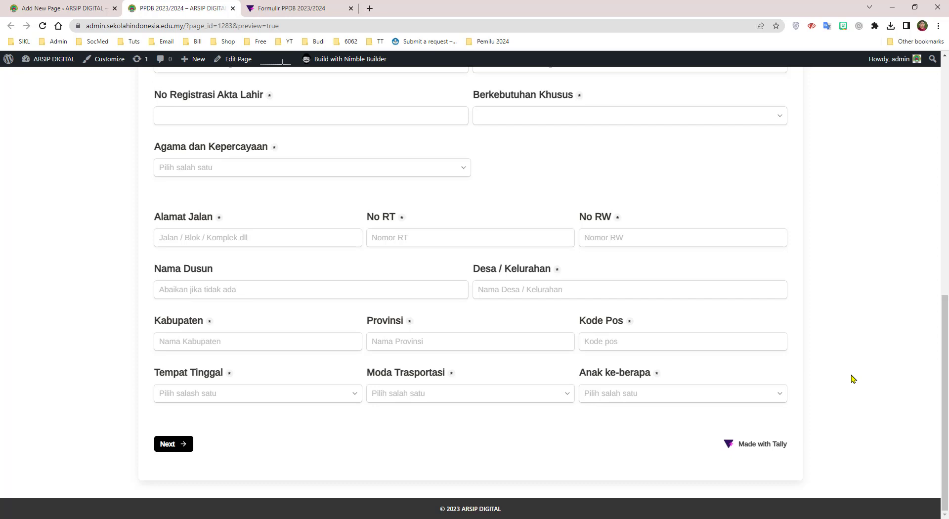
{"action": "scroll", "coordinate": [854, 379], "scroll_direction": "up", "scroll_amount": 4}
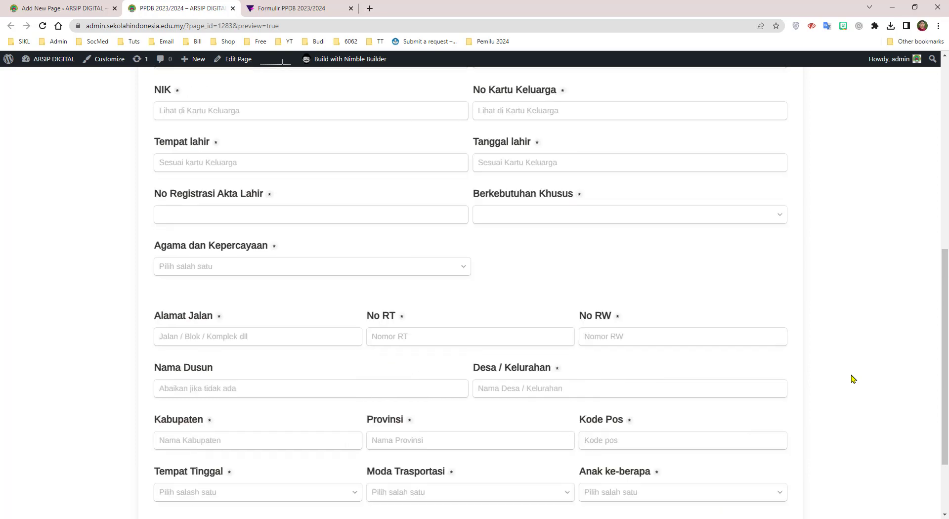
{"action": "scroll", "coordinate": [854, 379], "scroll_direction": "up", "scroll_amount": 3}
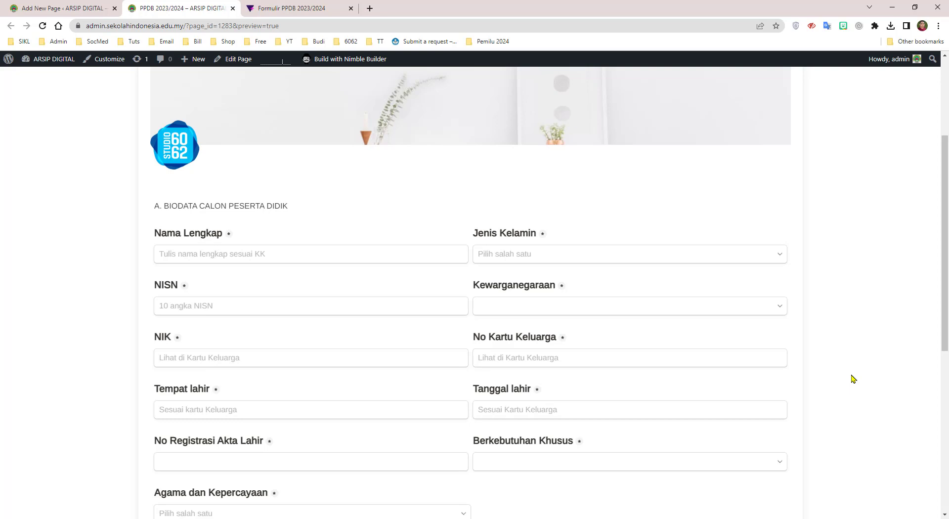
{"action": "scroll", "coordinate": [851, 379], "scroll_direction": "up", "scroll_amount": 3}
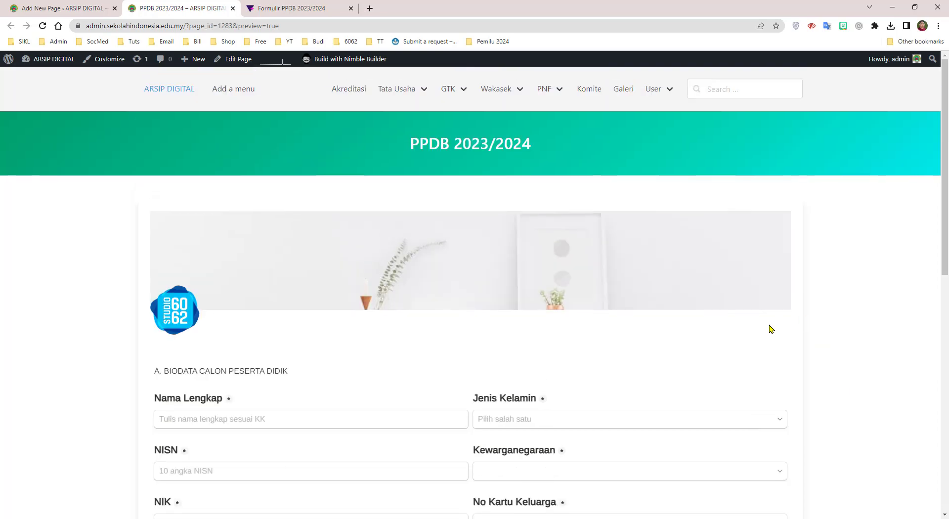
{"action": "scroll", "coordinate": [769, 329], "scroll_direction": "down", "scroll_amount": 9}
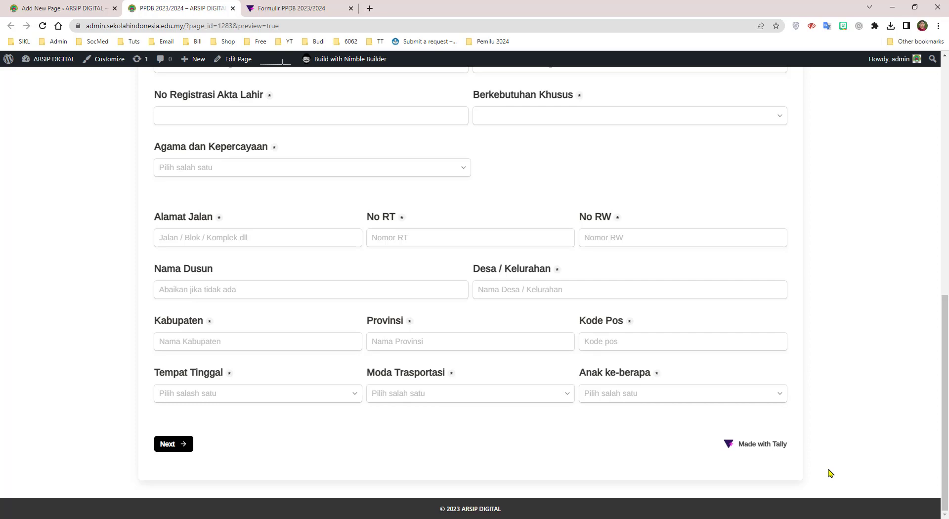
{"action": "scroll", "coordinate": [483, 280], "scroll_direction": "up", "scroll_amount": 10}
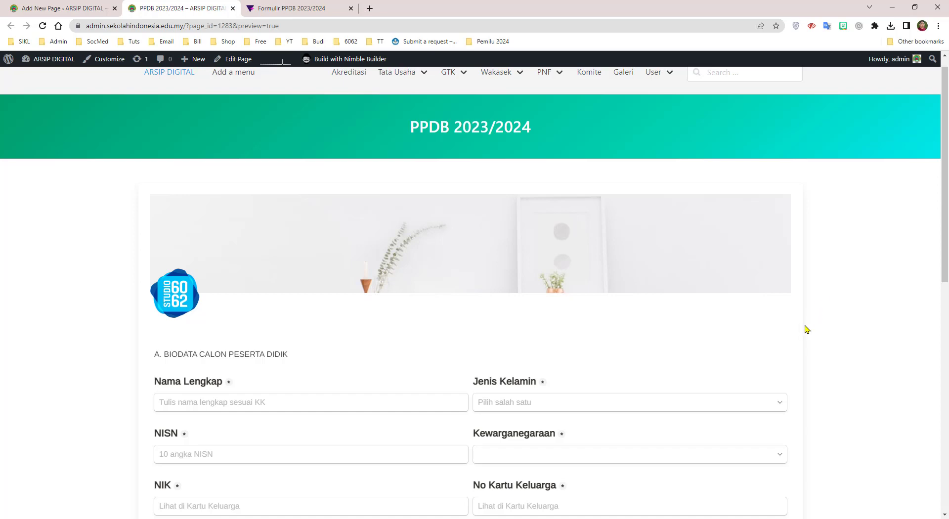
{"action": "scroll", "coordinate": [807, 330], "scroll_direction": "up", "scroll_amount": 1}
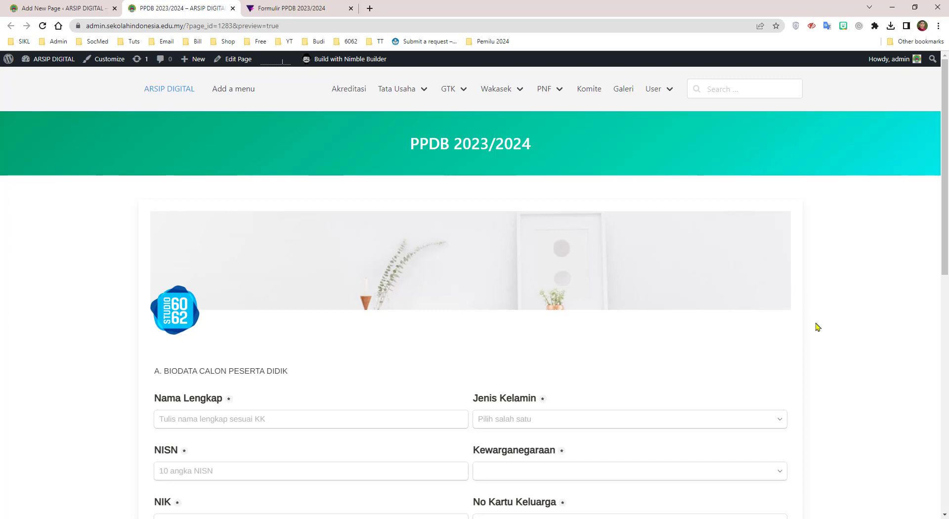
{"action": "scroll", "coordinate": [817, 327], "scroll_direction": "down", "scroll_amount": 10}
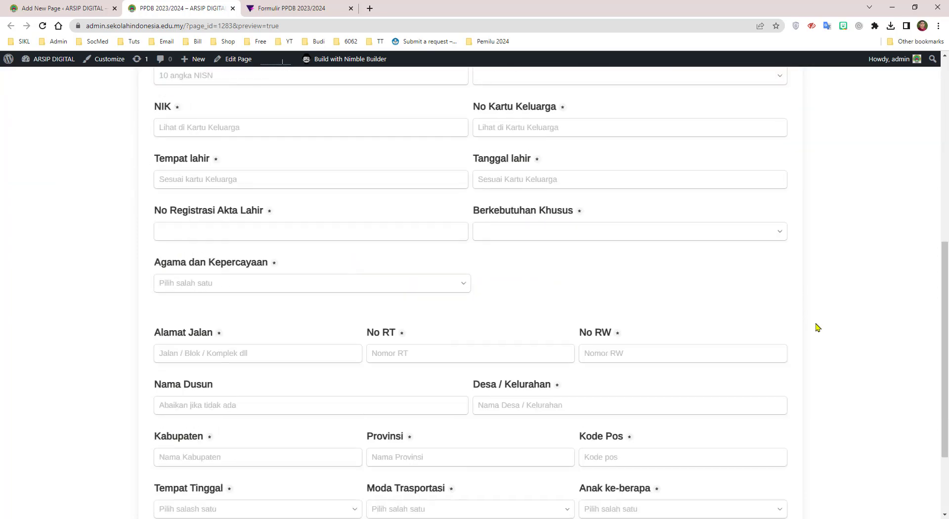